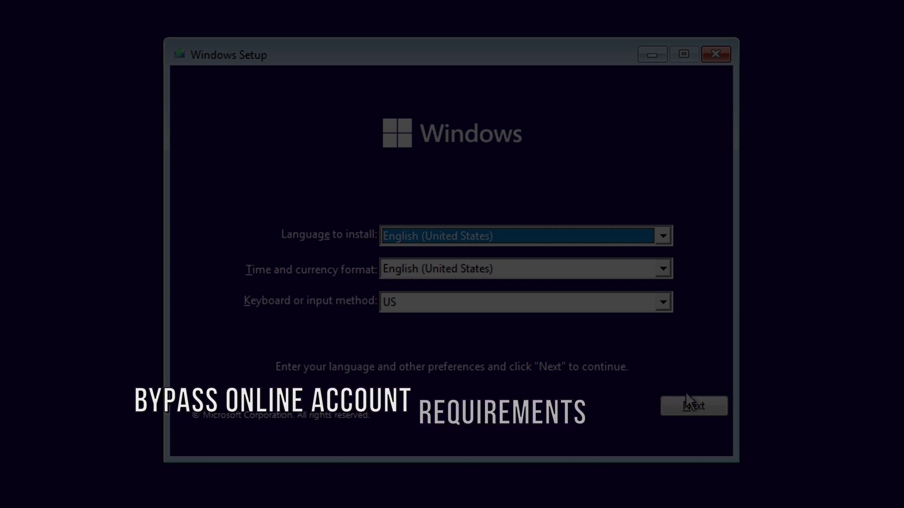
Accept the language settings, confirm the suggested region and keyboard layout, and skip a second layout.
click(700, 410)
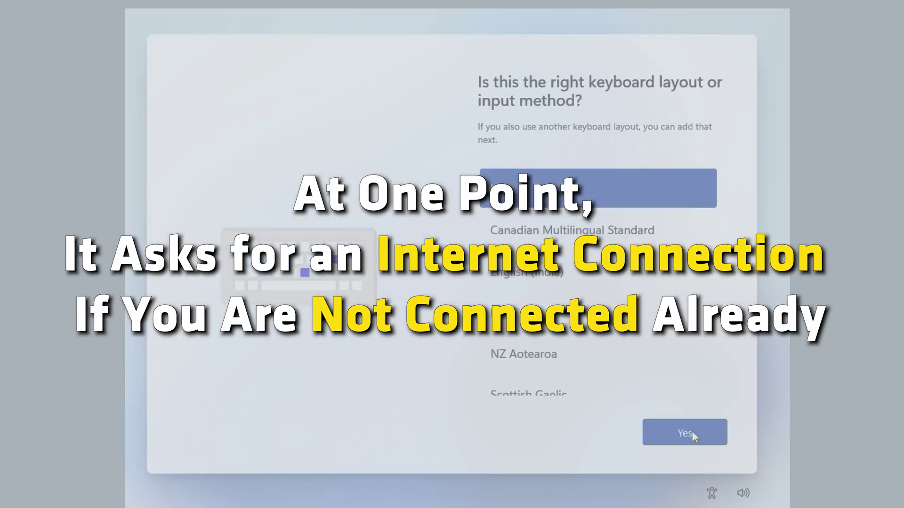
click(691, 430)
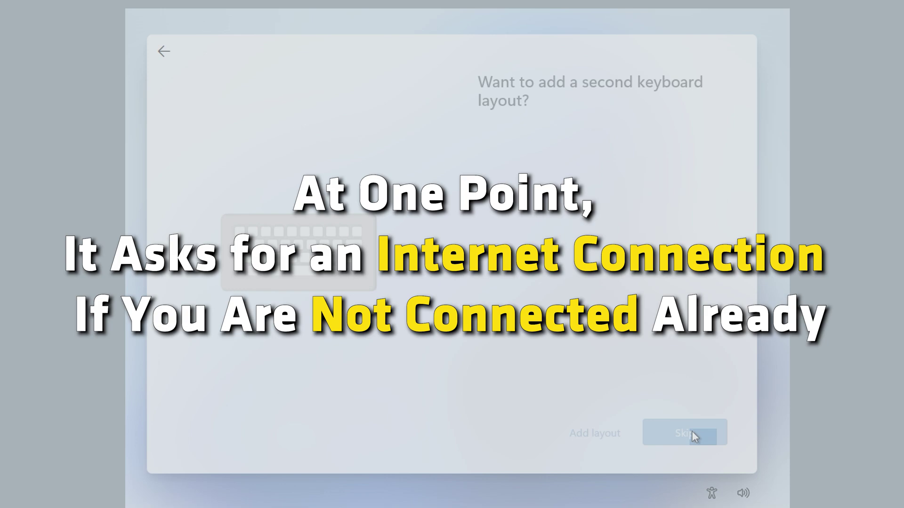
click(691, 431)
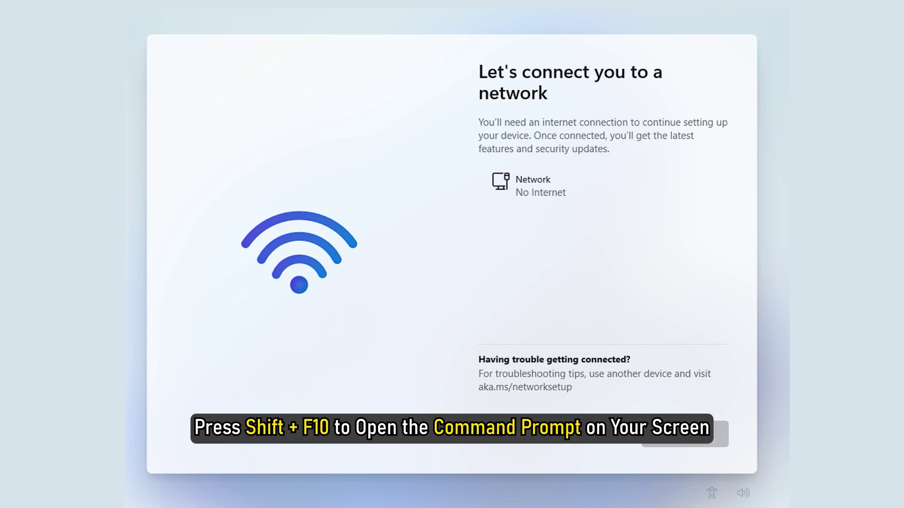
Launch Task Manager with taskmgr from a Shift+F10 command prompt over Setup.
key(shift+F10)
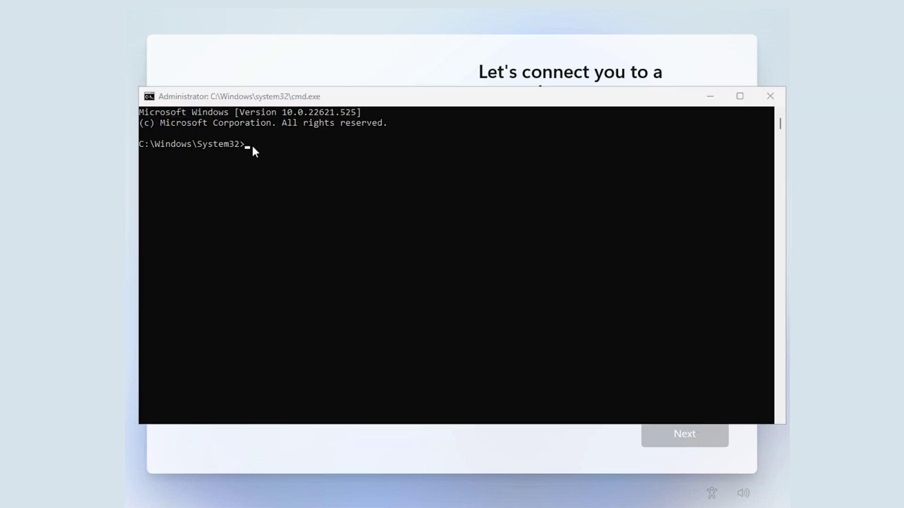
click(249, 145)
text(taskmgr)
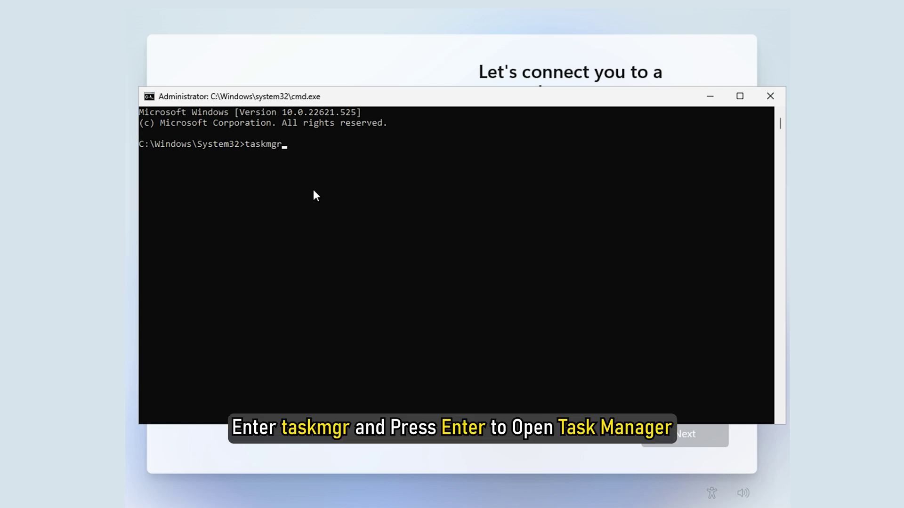
key(Return)
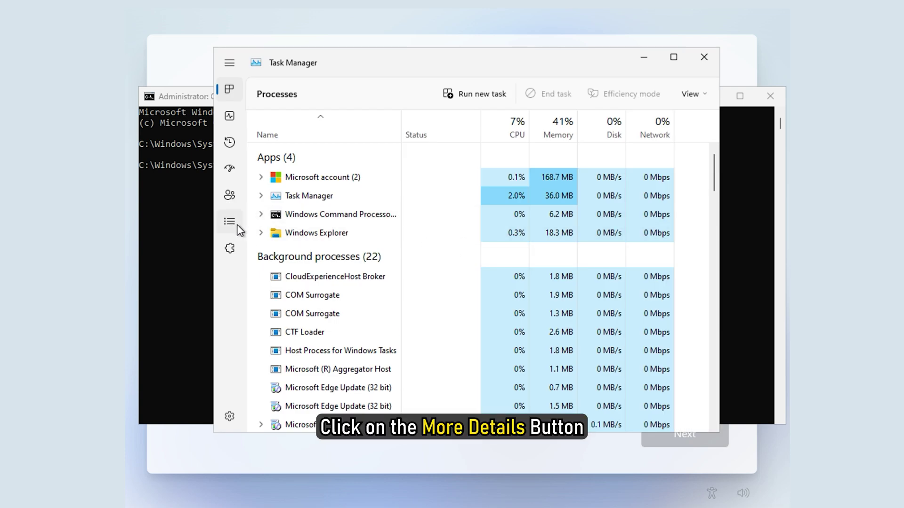
End the Network Connection Flow process in Task Manager's detailed view, then close Task Manager.
click(236, 226)
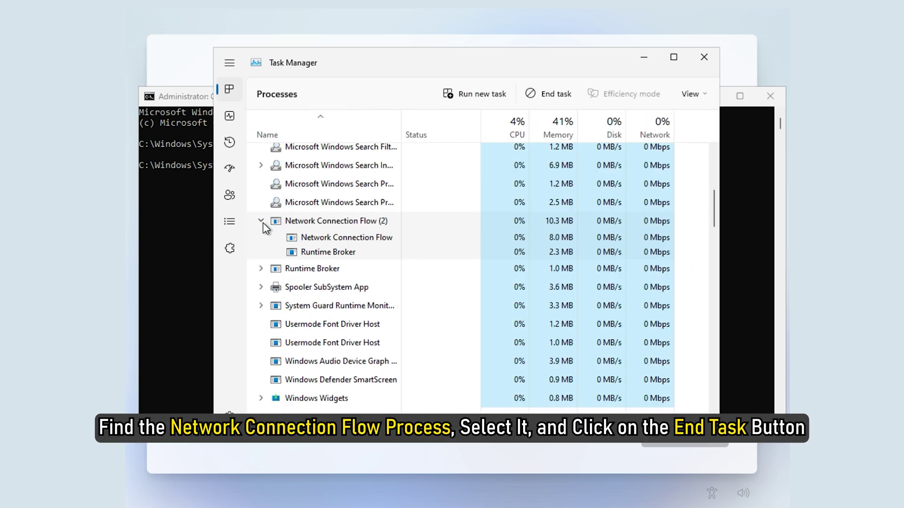
click(260, 221)
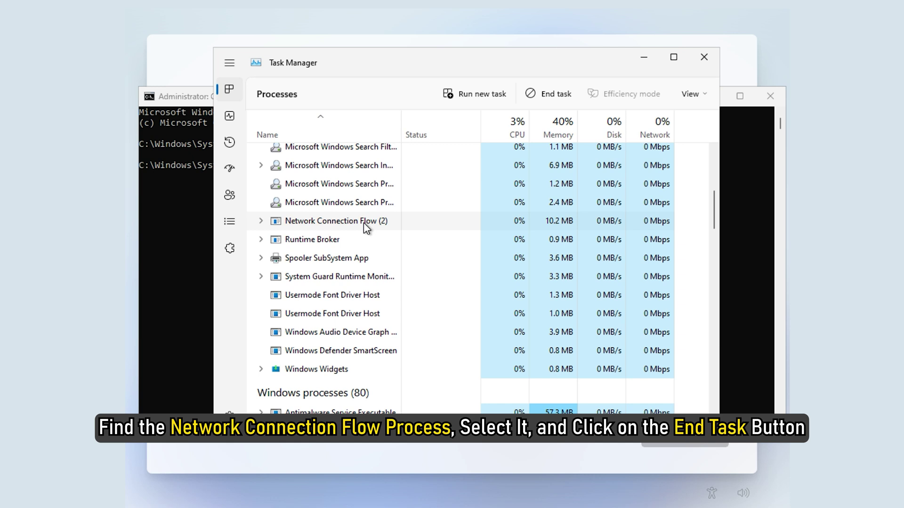
click(541, 96)
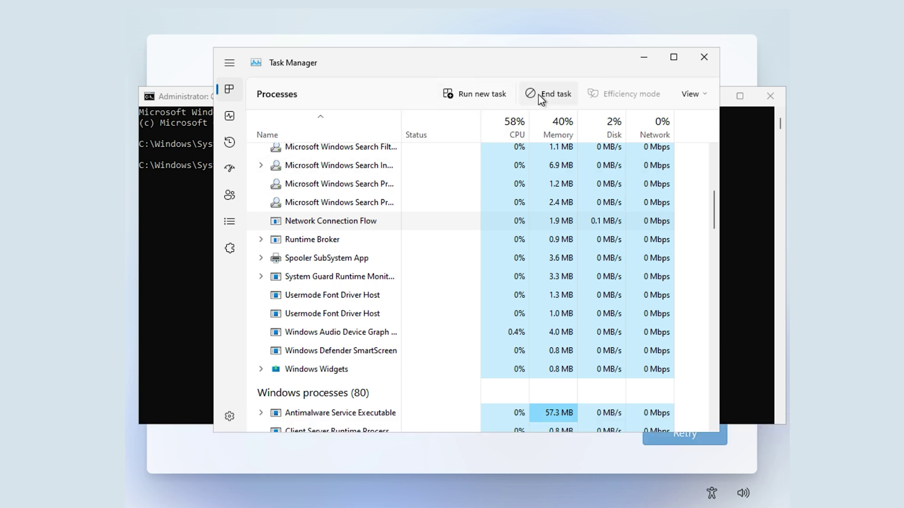
click(698, 58)
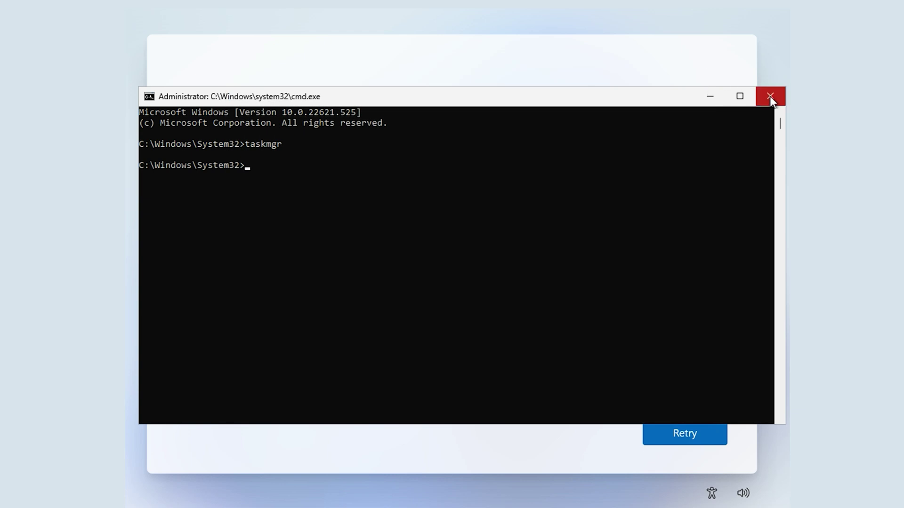
Retry the connection check, then run taskkill /F /IM oobenetworkconnectionflow.exe in a new command prompt.
click(770, 96)
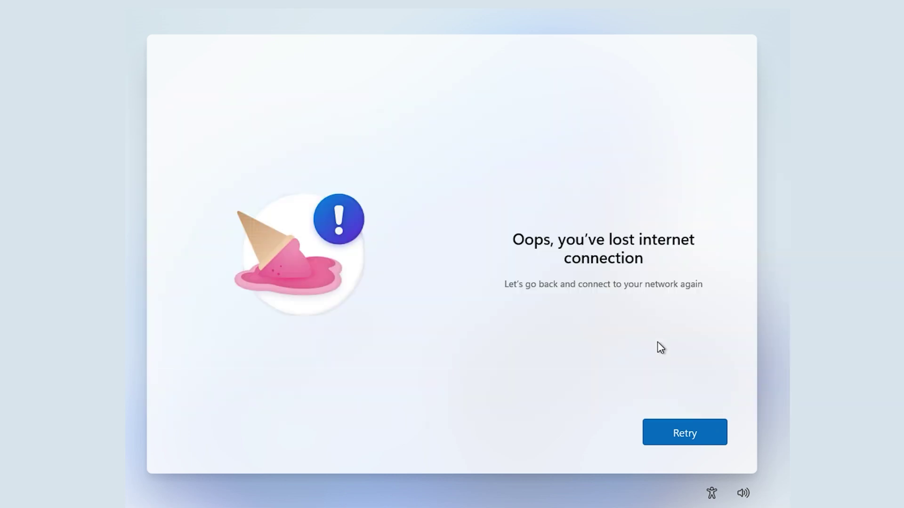
click(676, 442)
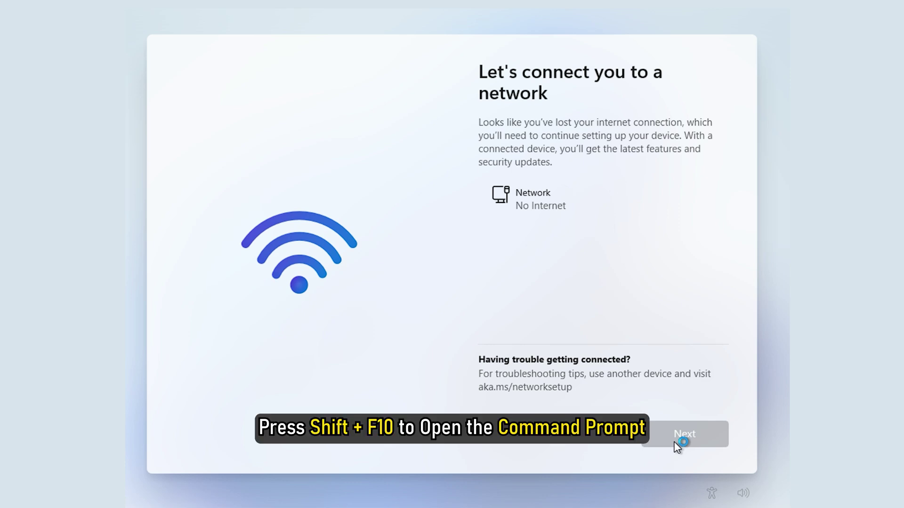
key(shift+F10)
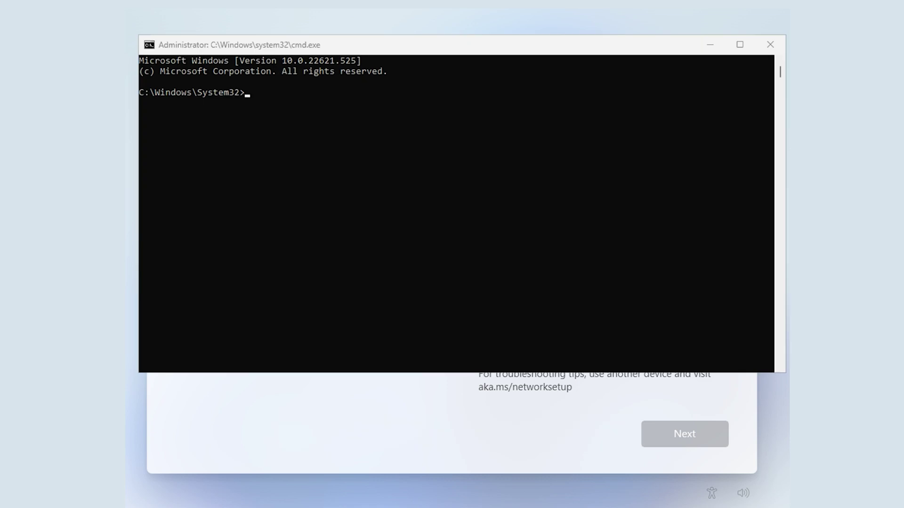
text(tas)
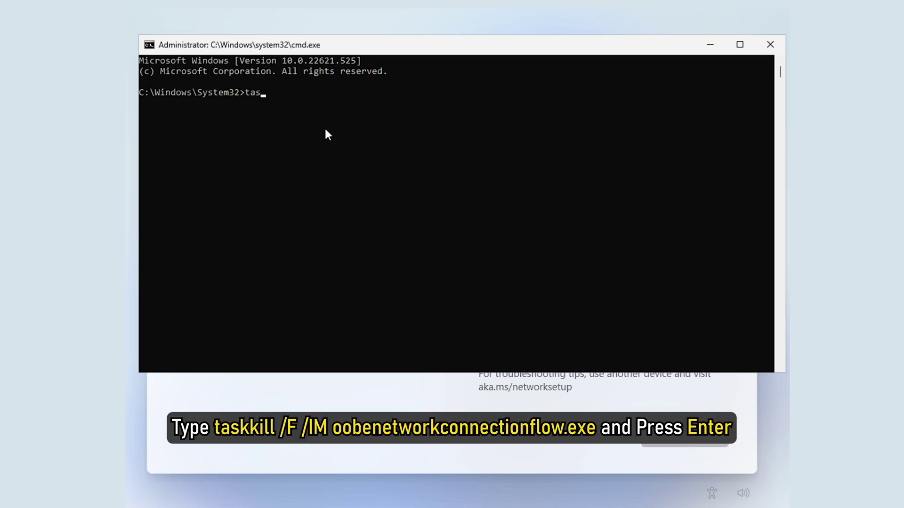
text(kkill /F /IM oobenetworkc)
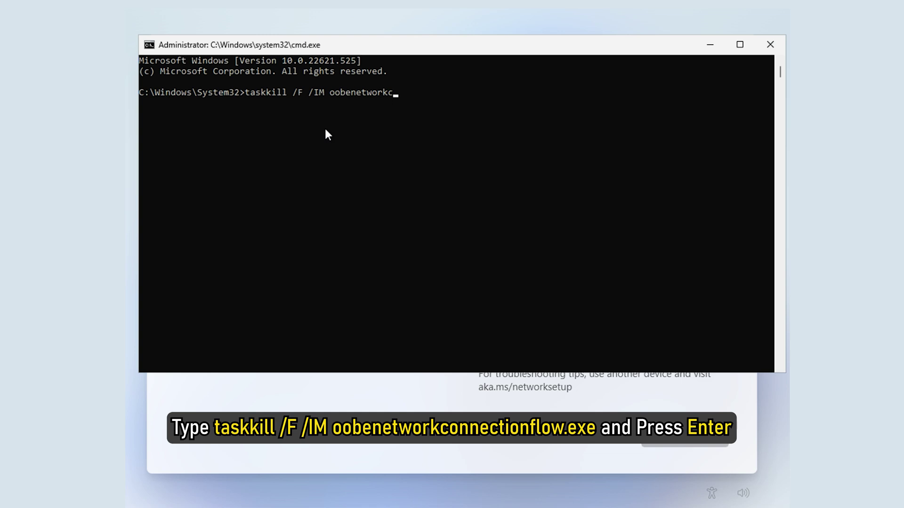
text(onnectionflow.exe)
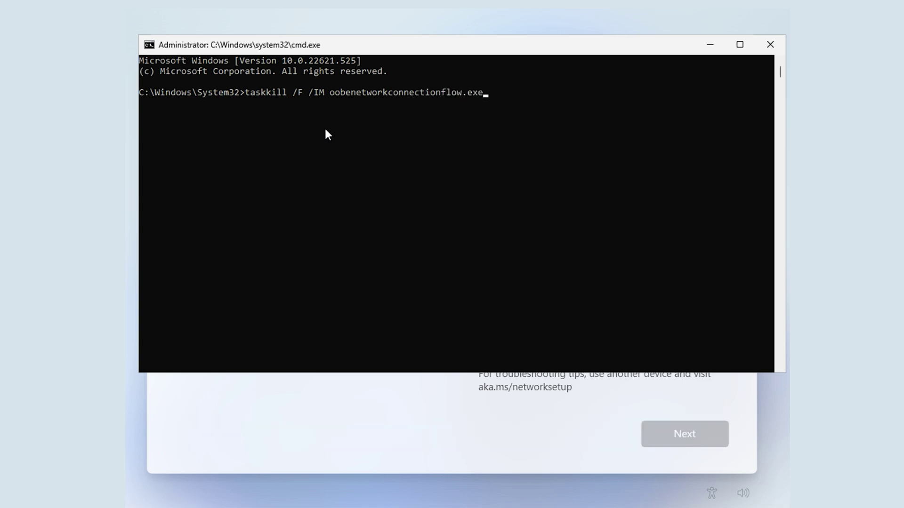
key(Return)
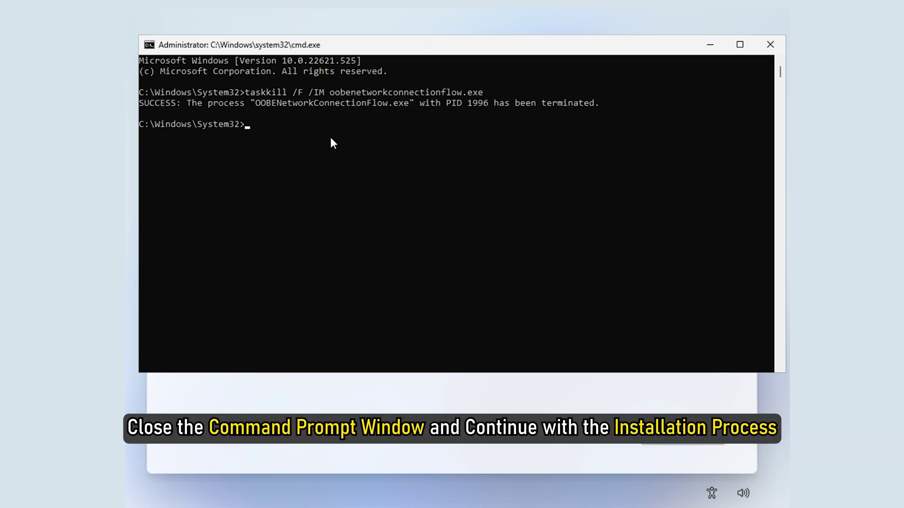
Name the device TheWindowsClub, then enter and confirm the account password.
click(770, 45)
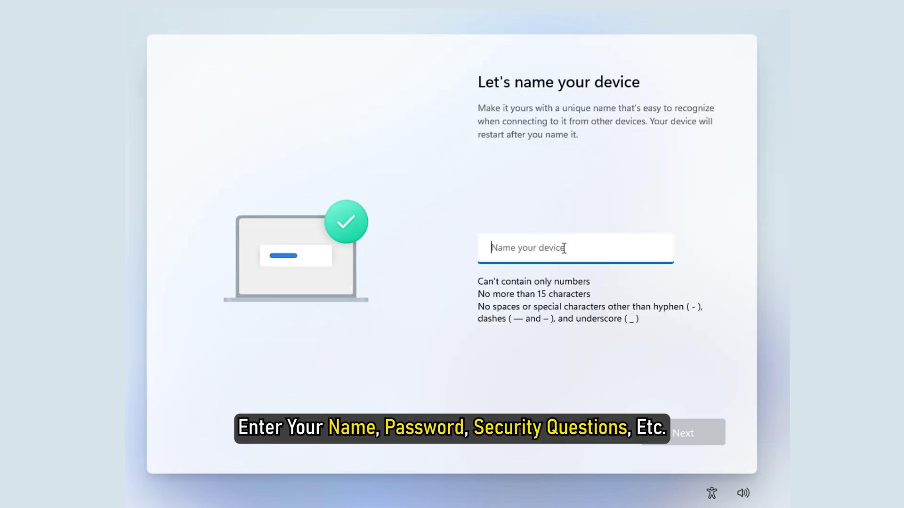
text(TheWindowsClub)
click(682, 432)
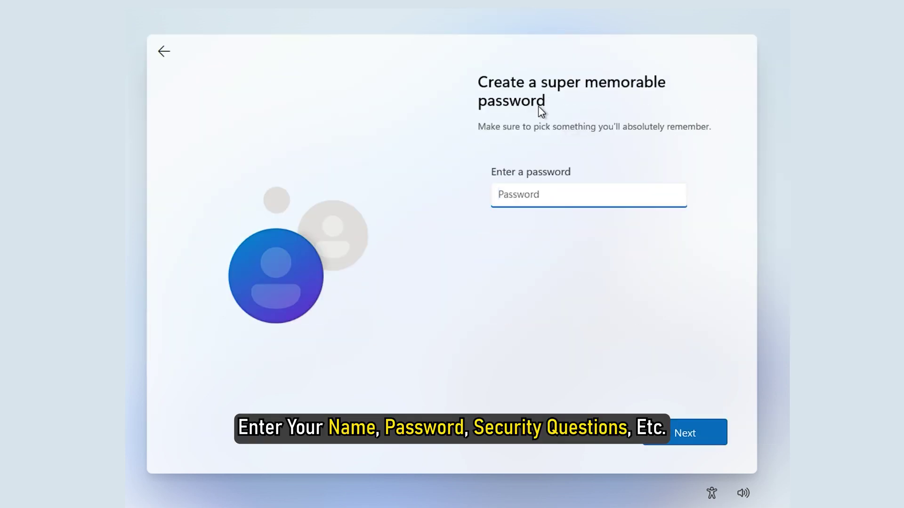
text(****)
key(Return)
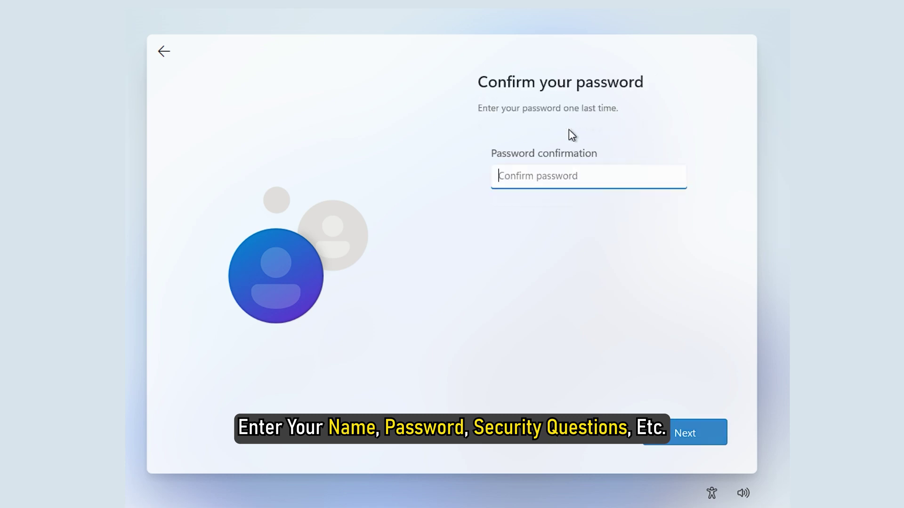
text(****)
key(Return)
Answer the first two security questions, including the city question, and pick the first-school question third.
key(Down)
click(559, 231)
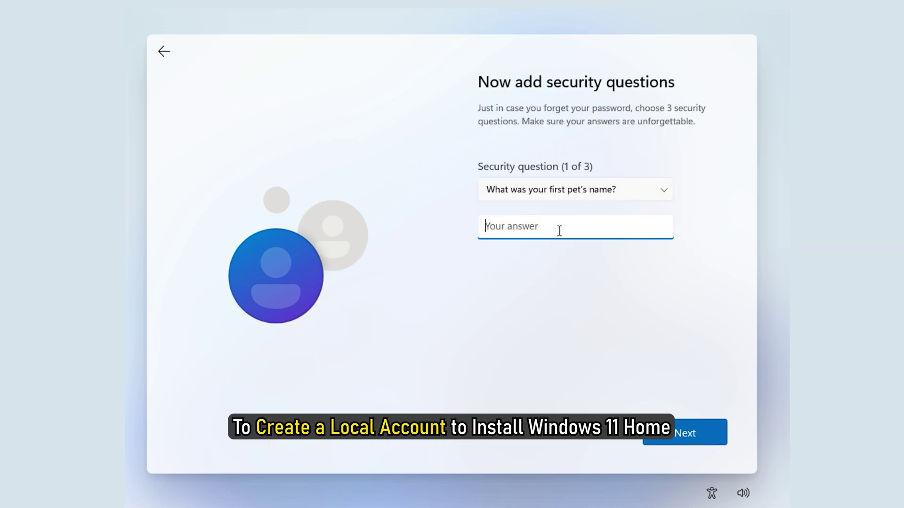
text(doggy)
key(Return)
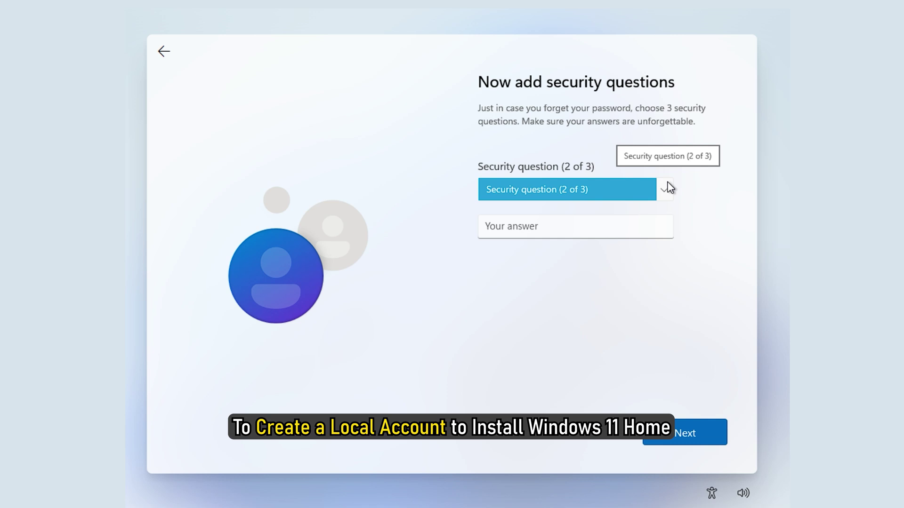
click(666, 197)
key(Down)
click(603, 225)
text(jersey)
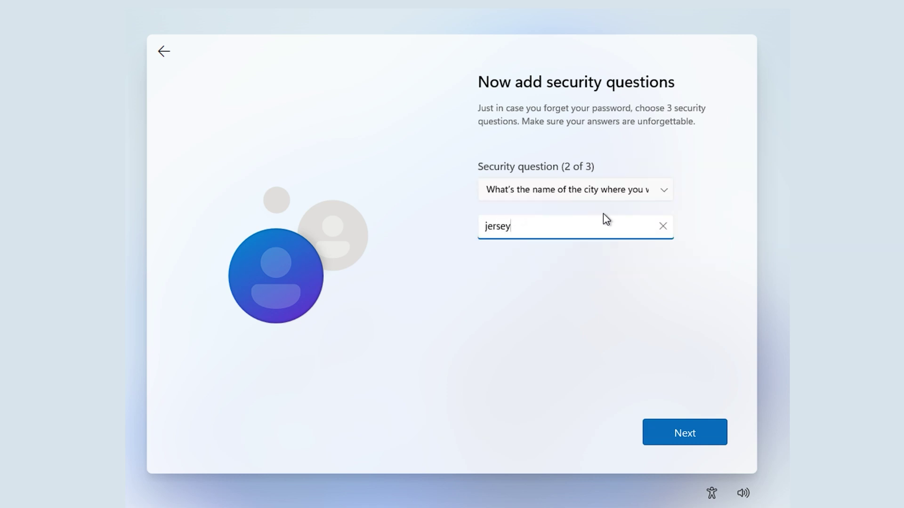
key(Return)
click(666, 197)
click(631, 248)
click(630, 229)
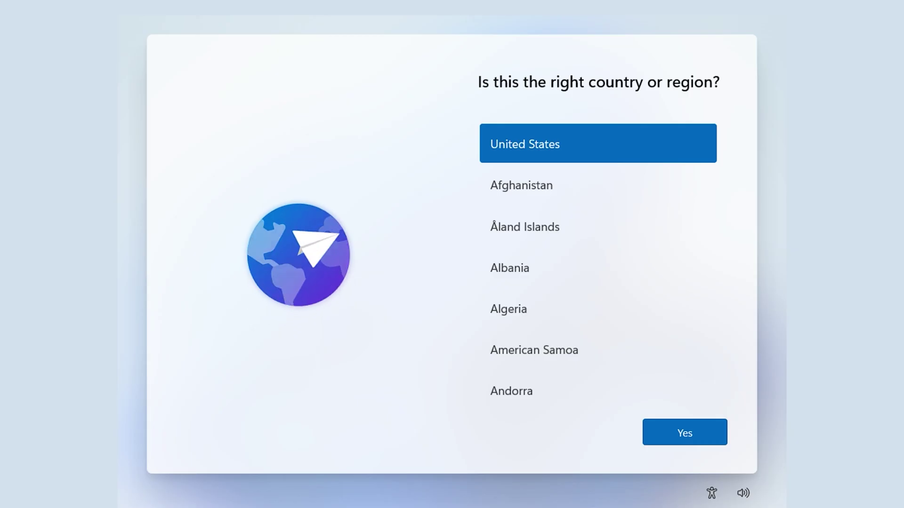
Confirm United States region and US keyboard, then run OOBE\BYPASSNRO from a Shift+F10 command prompt.
click(684, 437)
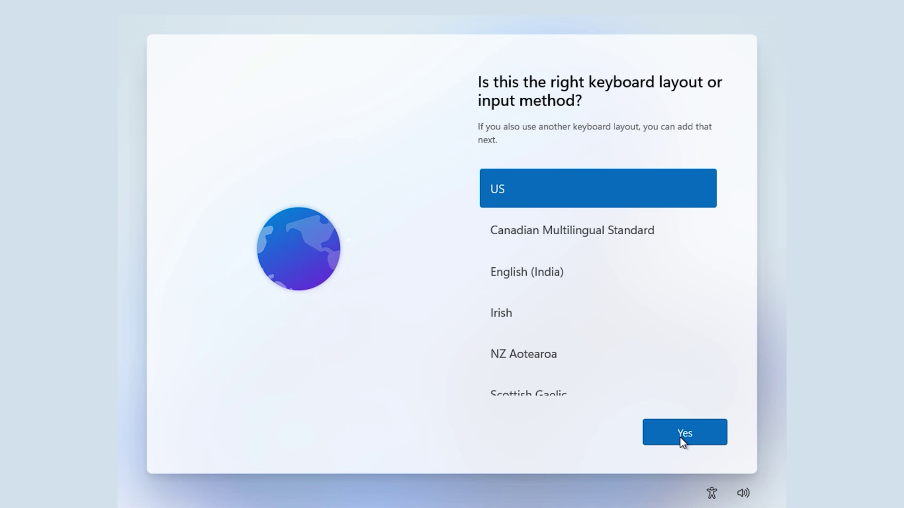
click(680, 437)
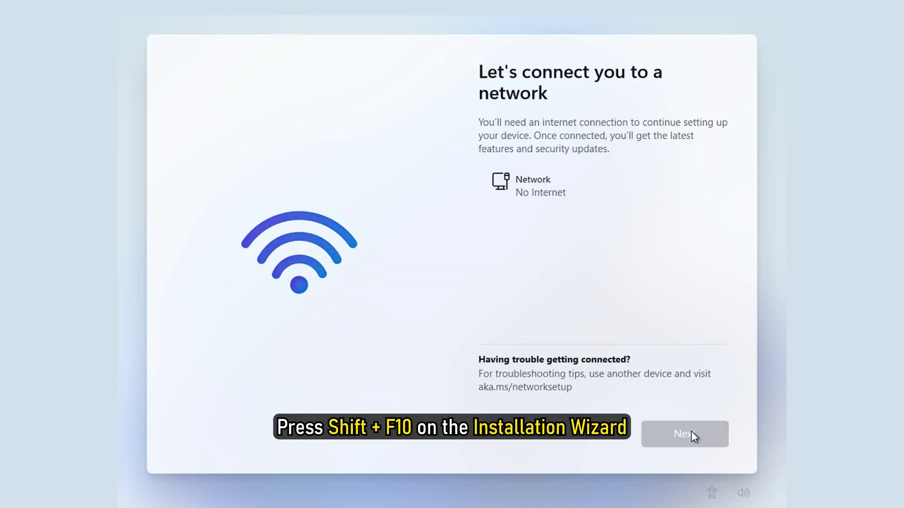
key(shift+F10)
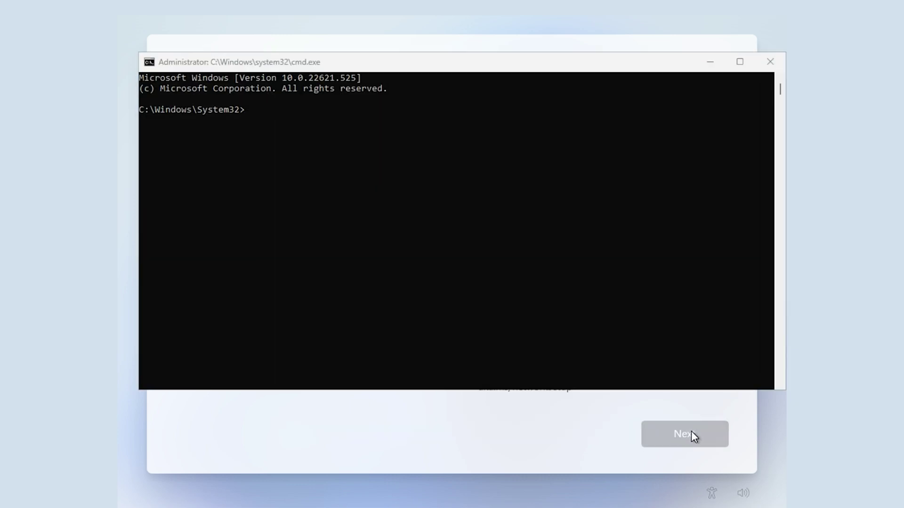
click(348, 88)
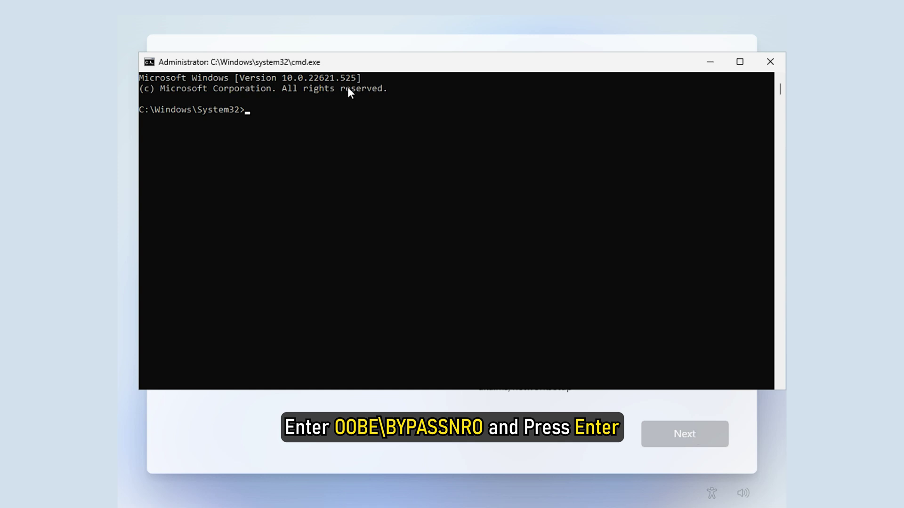
text(OOBE\BYPASSNRO)
key(Return)
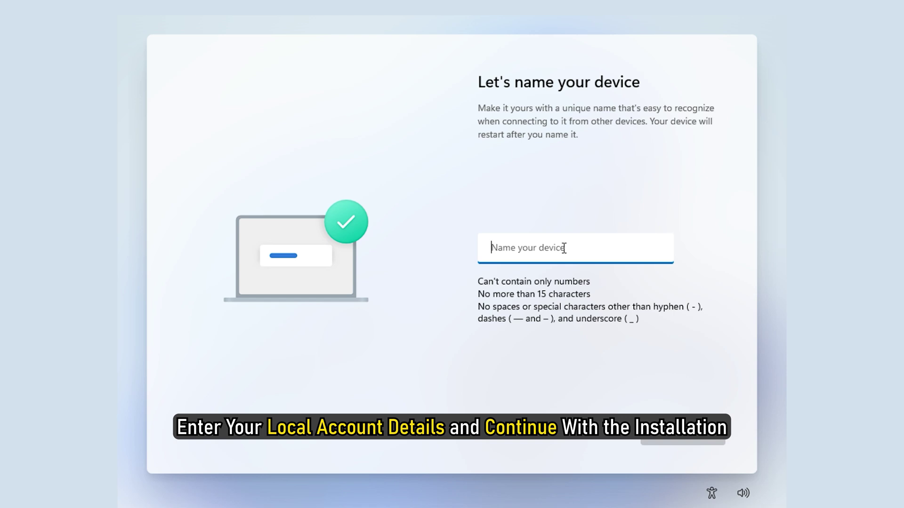
Name the device TheWindowsClub, then enter and confirm the account password.
text(TheWindowsClub)
key(Return)
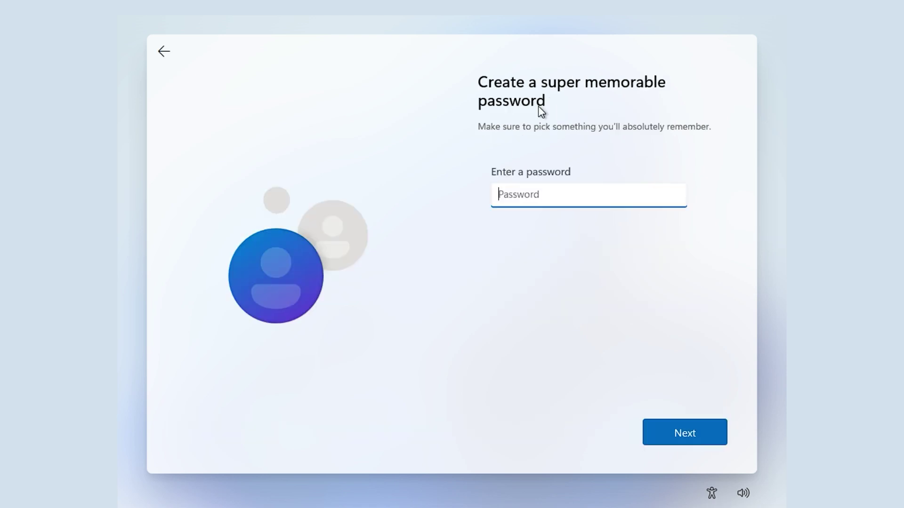
text(1234)
key(Return)
text(1234)
key(Return)
click(612, 189)
Answer the pet's-name and city security questions, then pick the first-school question third.
click(607, 203)
click(559, 229)
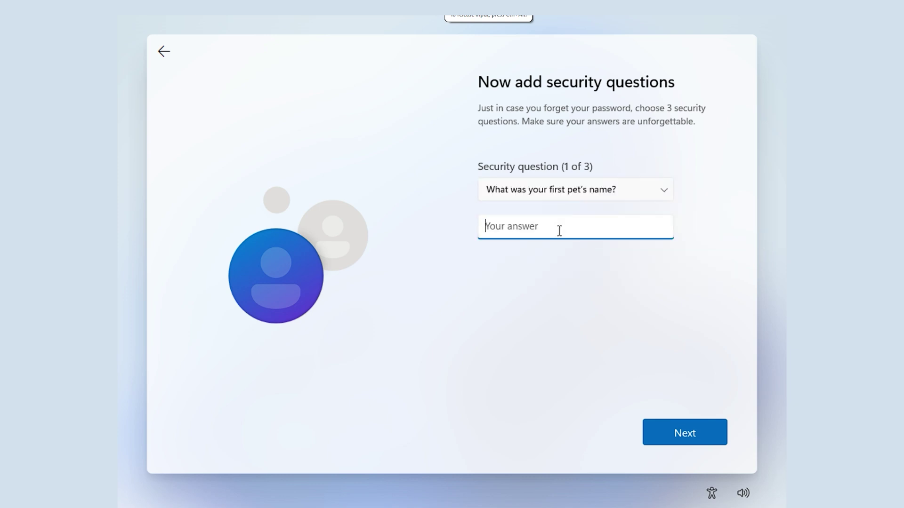
text(doggy)
key(Return)
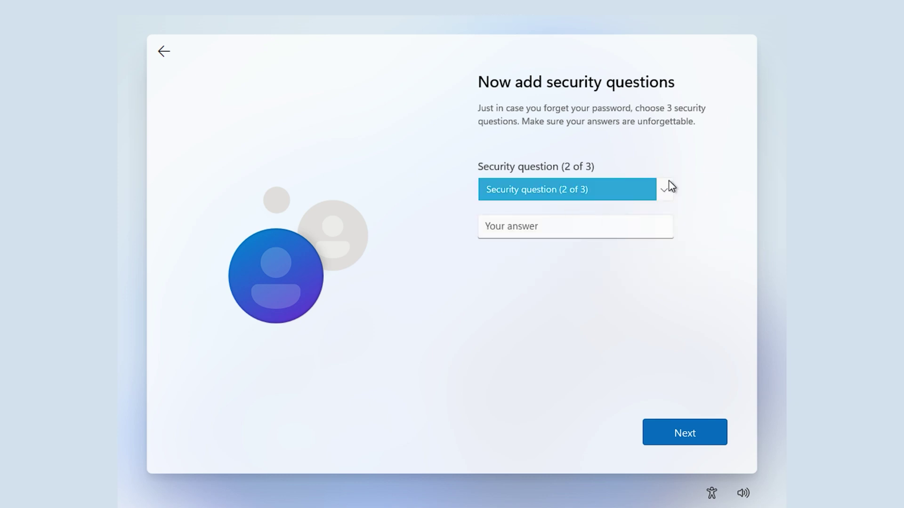
click(666, 190)
click(662, 204)
click(604, 226)
text(pe)
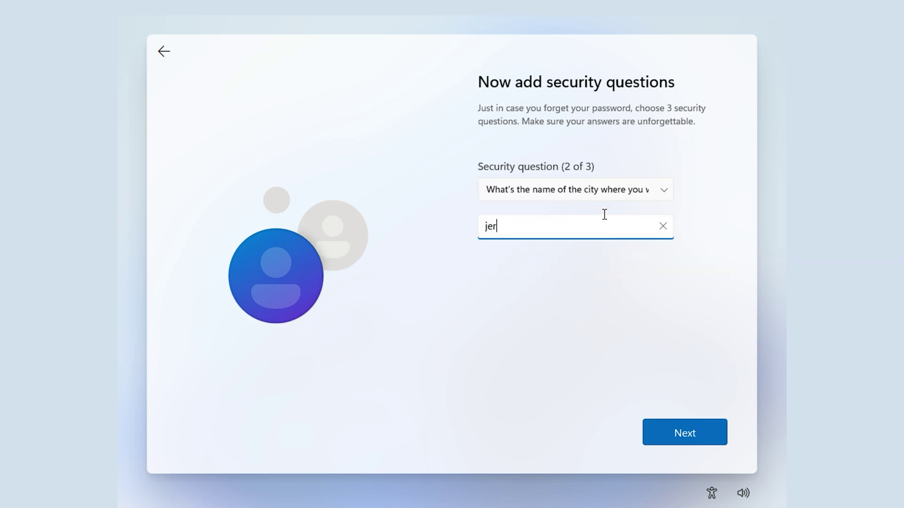
key(Return)
click(626, 189)
click(645, 248)
click(631, 234)
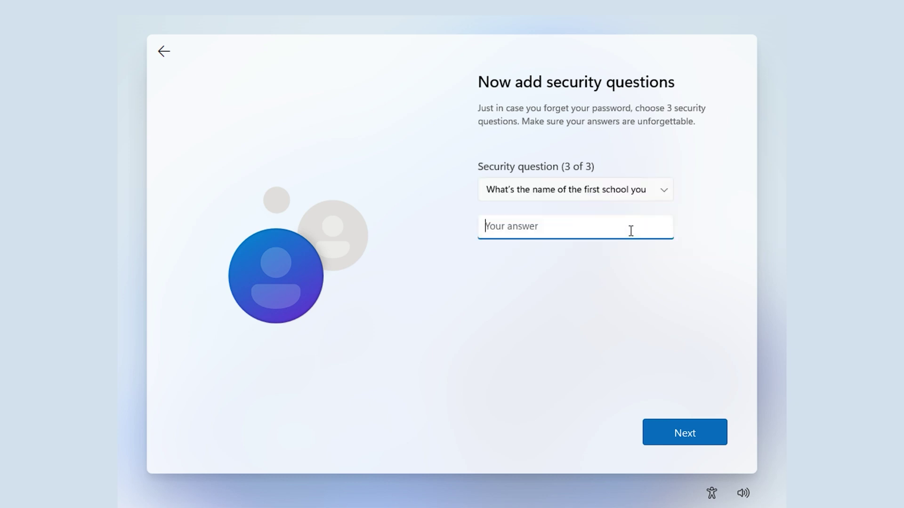